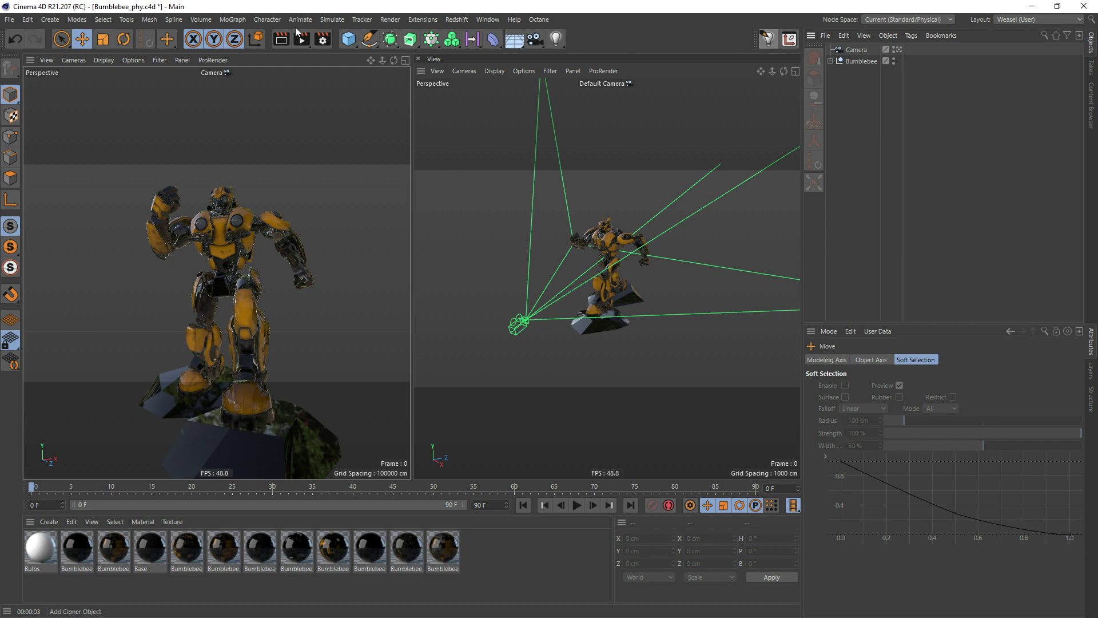
left_click(49, 19)
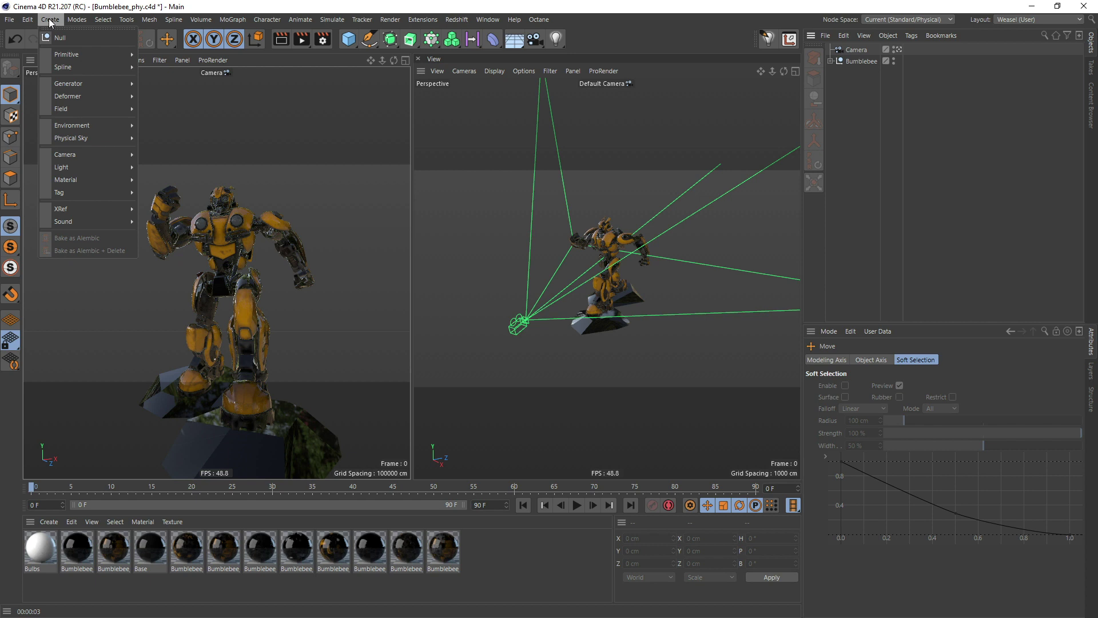
mouse_move(87, 166)
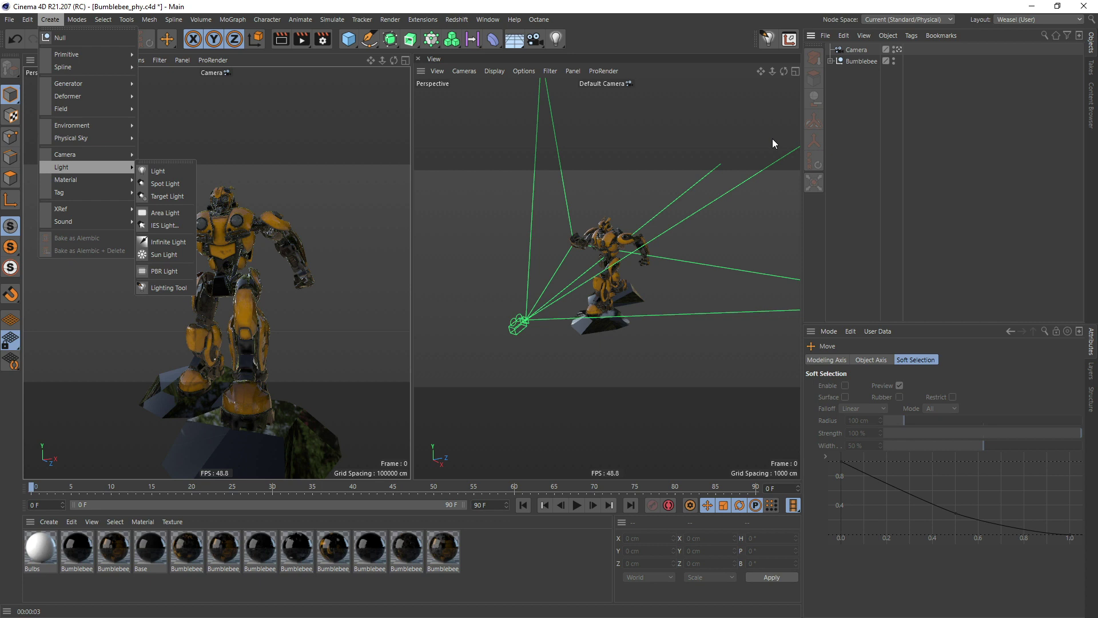
left_click(845, 104)
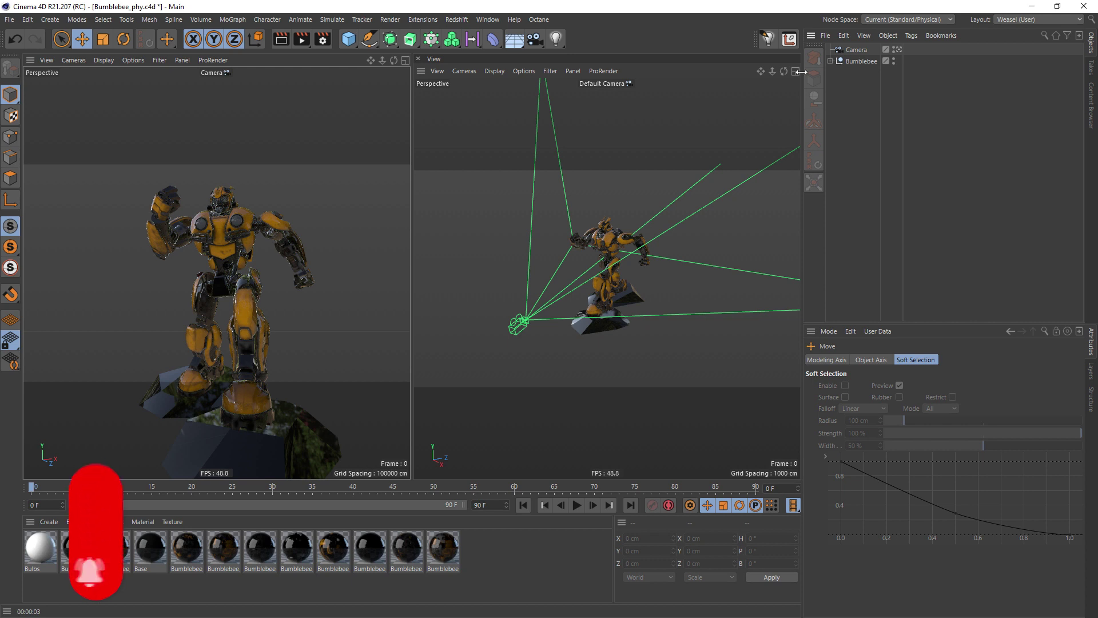
- Activate the Lighting Tool and set its mode to Specular Placement
left_click(768, 40)
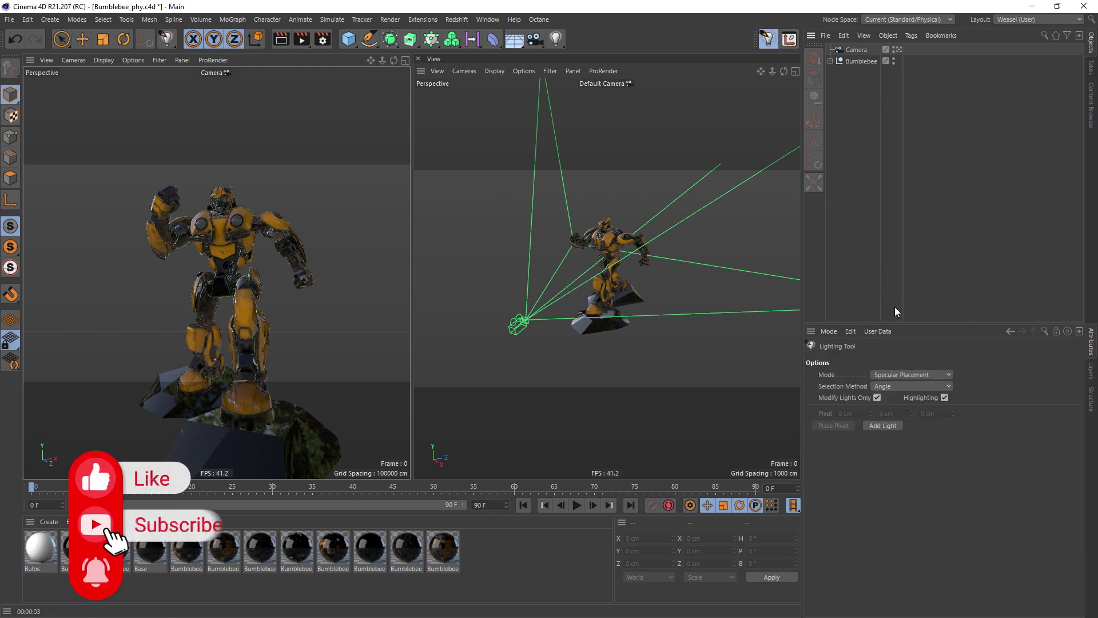
left_click(902, 374)
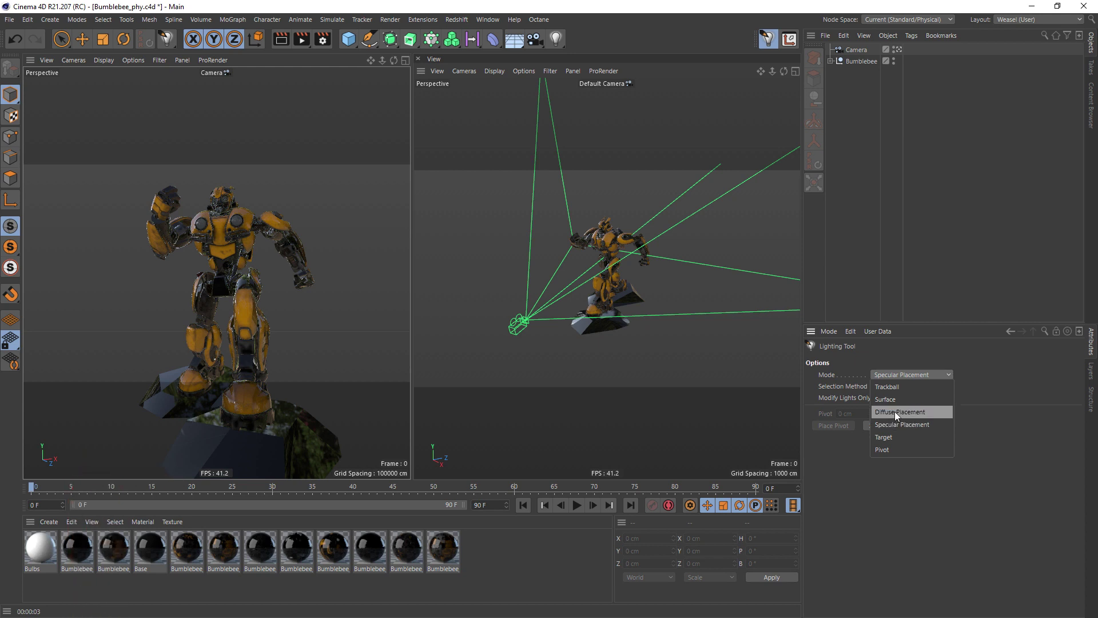
left_click(890, 387)
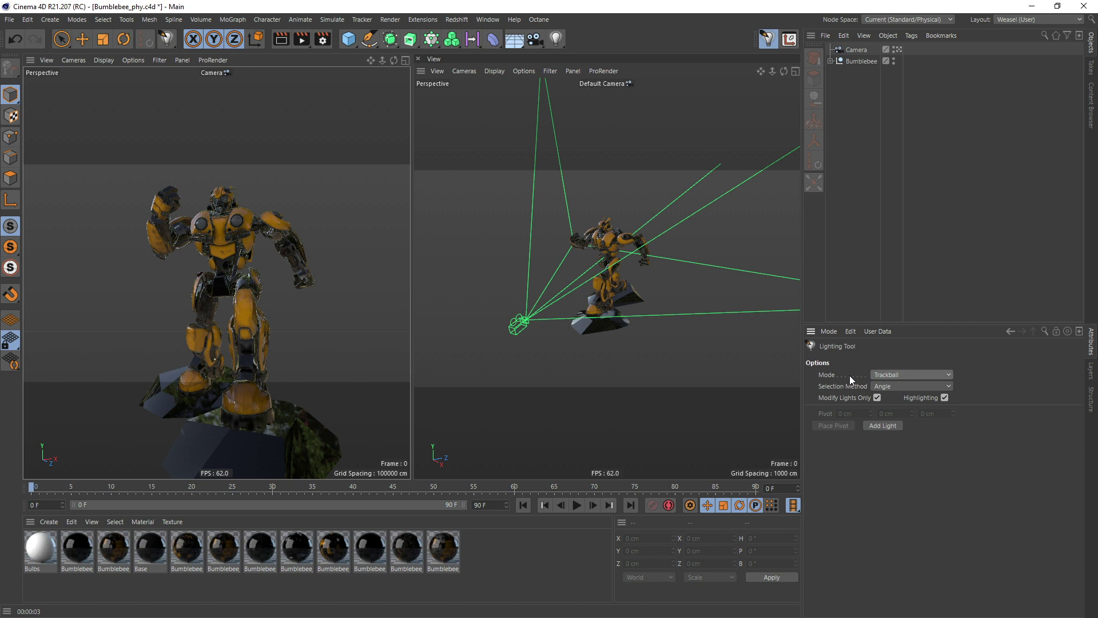
left_click(889, 376)
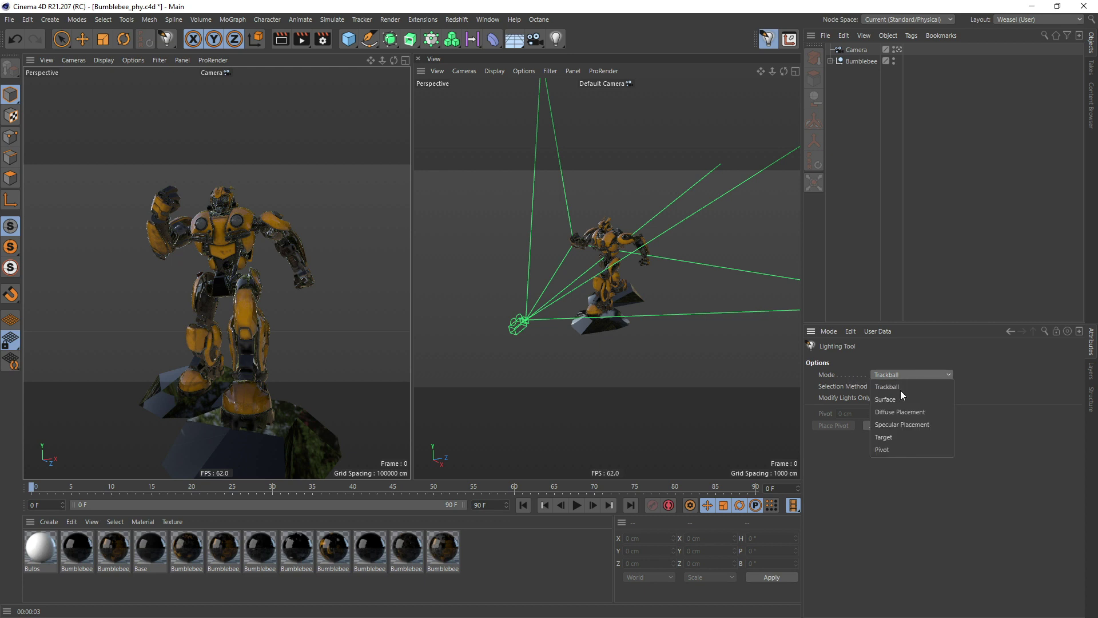
left_click(890, 426)
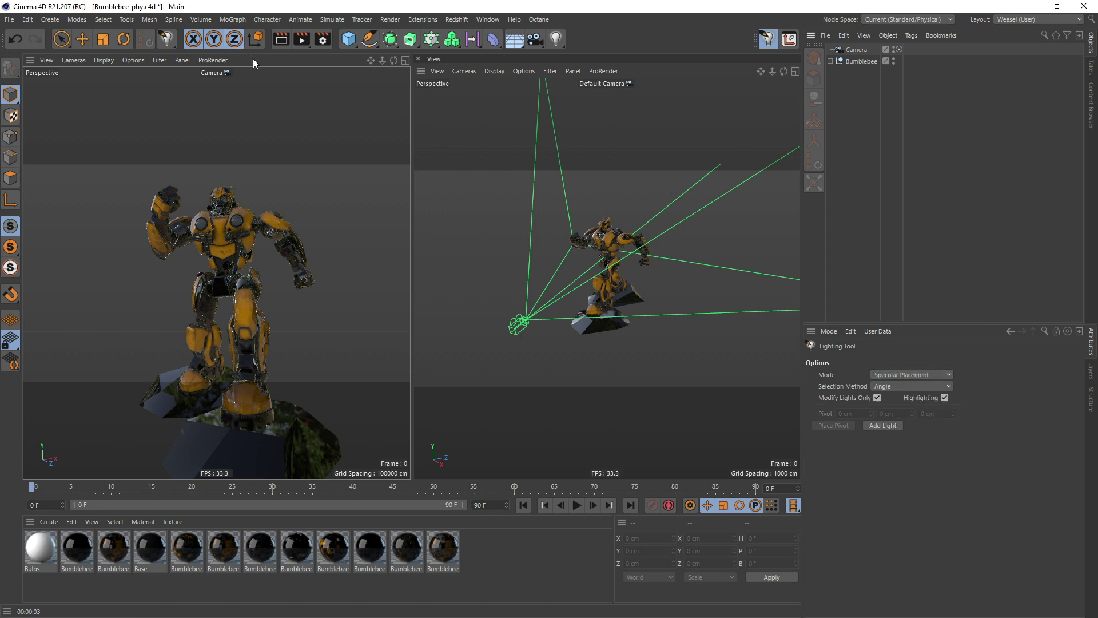
- Add an area light and move it in front of the robot, to about Y 161 cm and Z -392 cm
left_click(556, 38)
key("e")
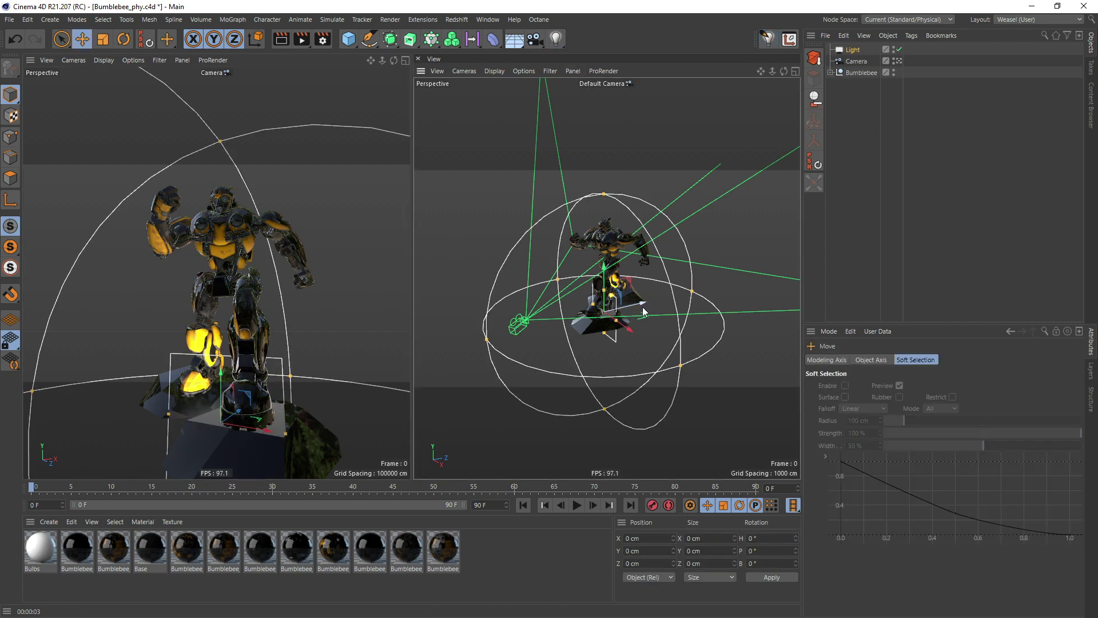
left_click_drag(635, 309, 559, 319)
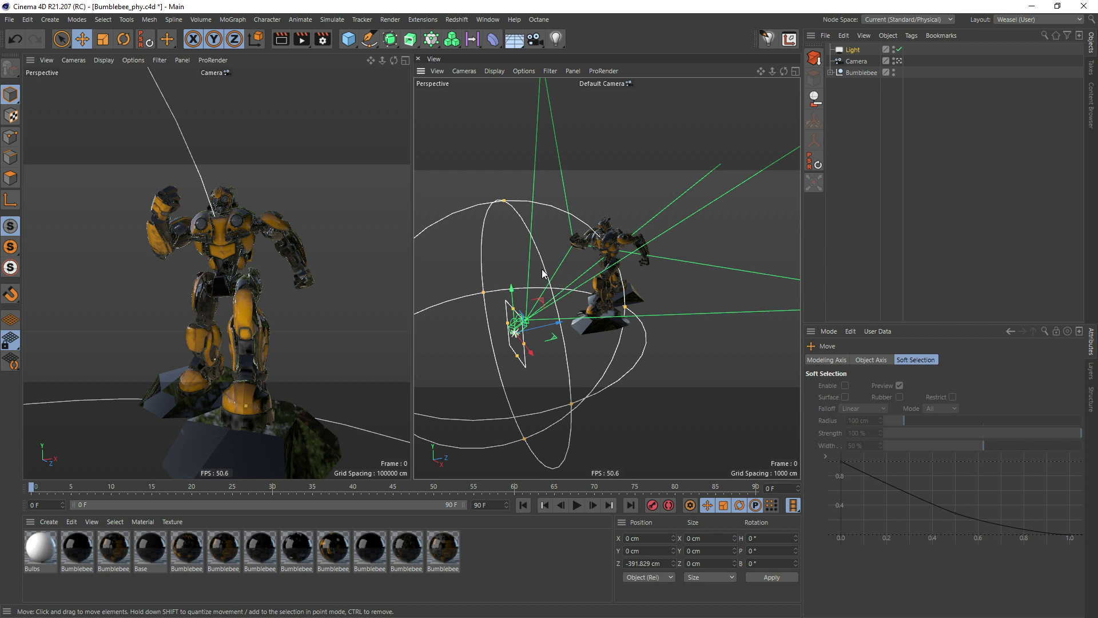
left_click_drag(512, 290, 511, 248)
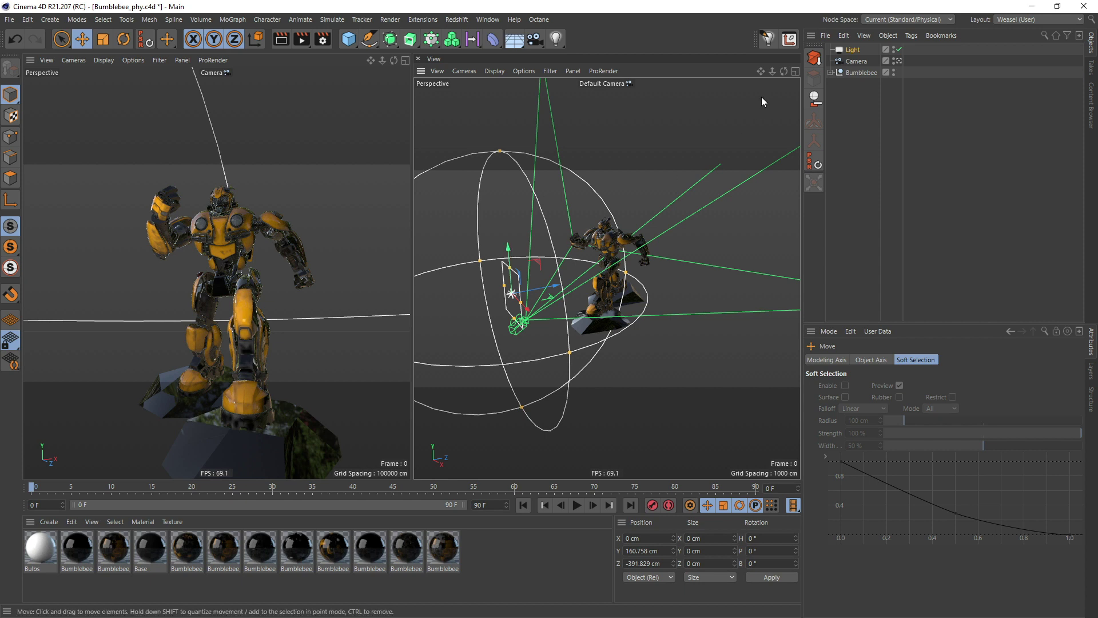
- Reposition the area light with the Lighting Tool so its specular highlight falls on the robot's upper chest near the shoulder
left_click(767, 38)
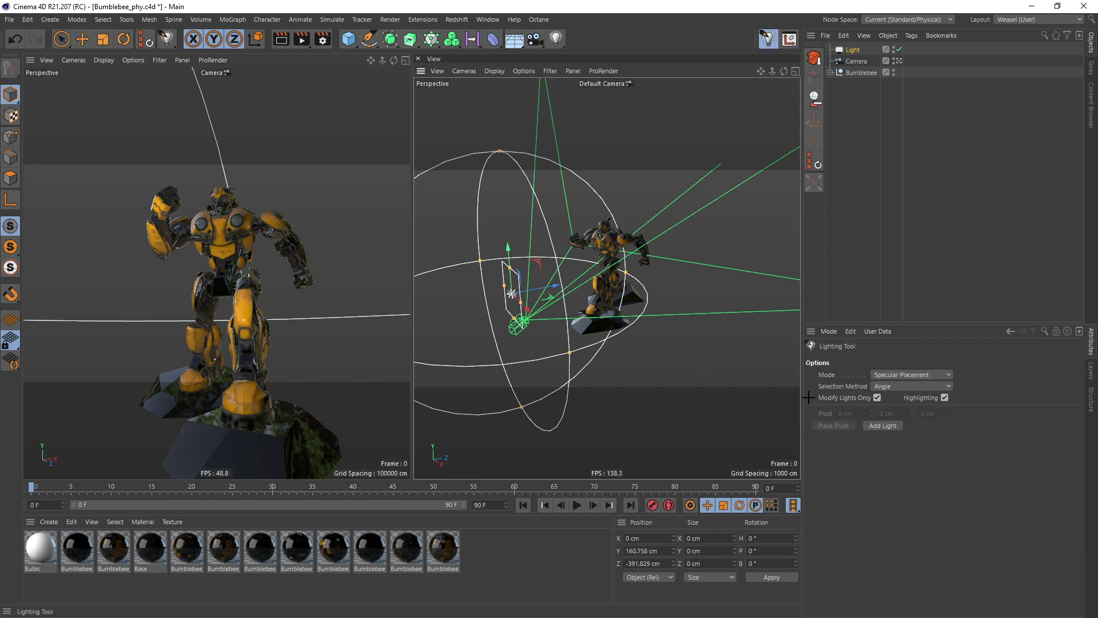
left_click(852, 52)
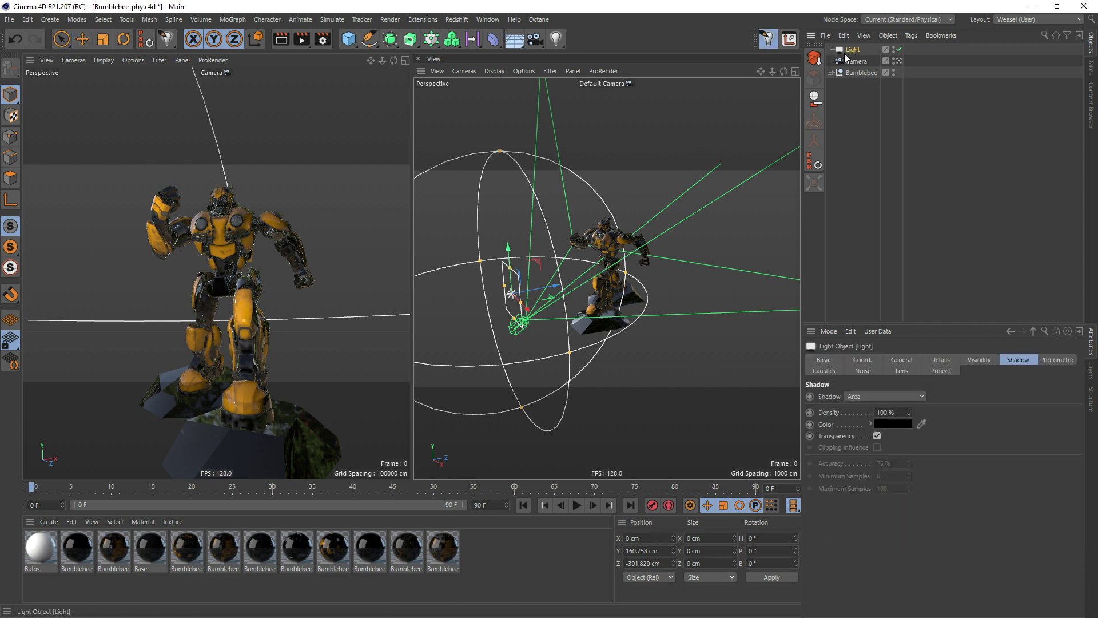
left_click(241, 211)
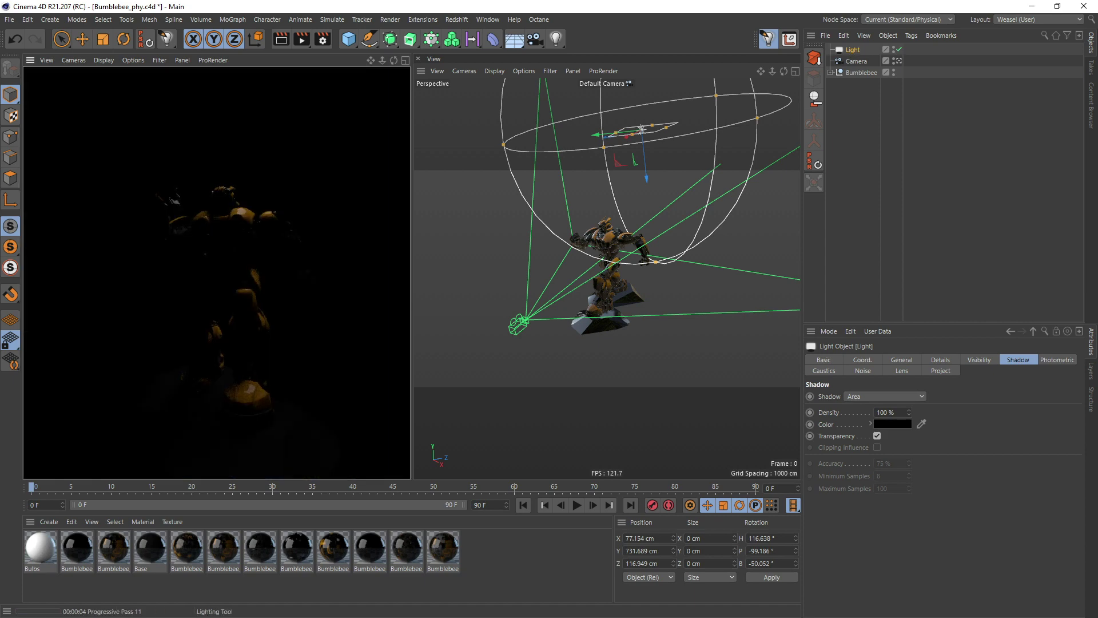
- Duplicate the area light and place the copy's specular highlight on the robot's lower leg
left_click_drag(853, 50, 854, 60, "ctrl")
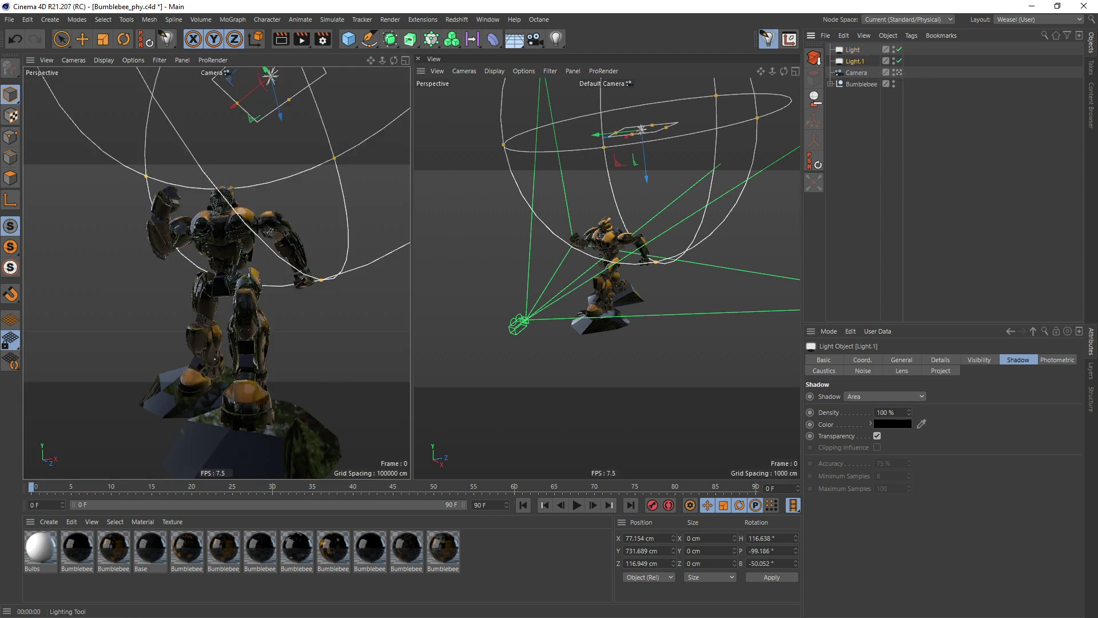
left_click(192, 339)
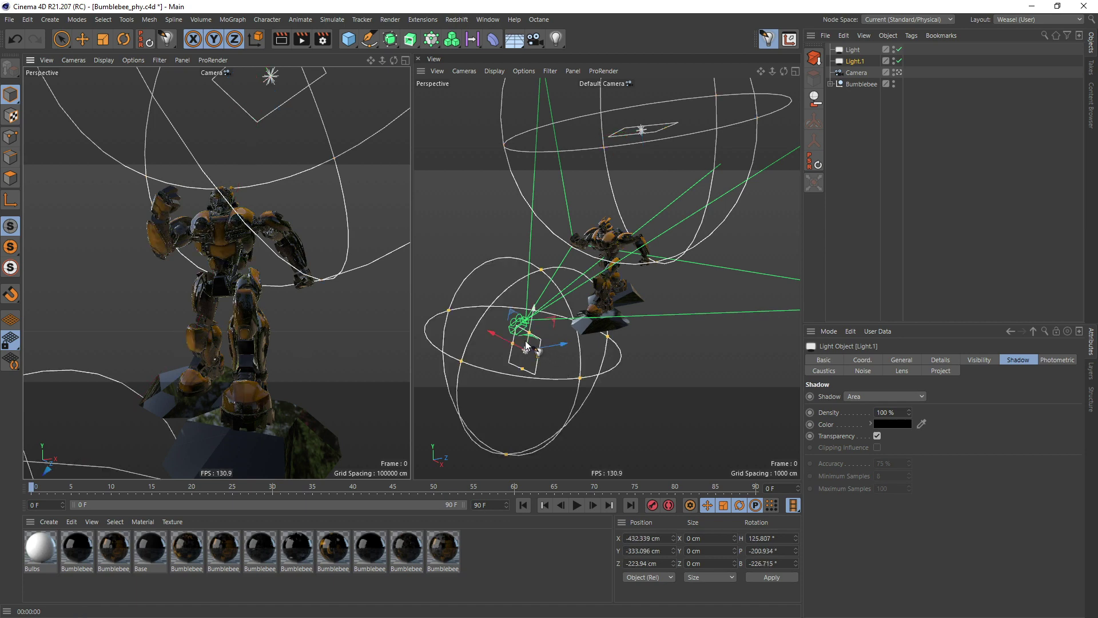
- Rotate the duplicate light to about H 134°, P -213° and B -243°, and deselect it
key("r")
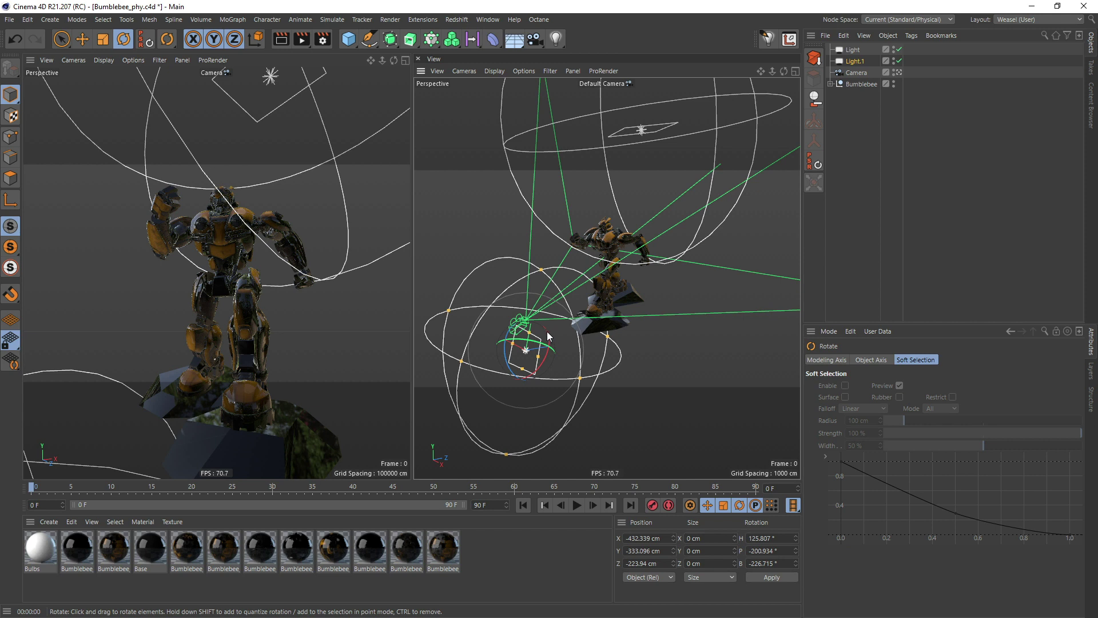
left_click_drag(547, 330, 544, 315)
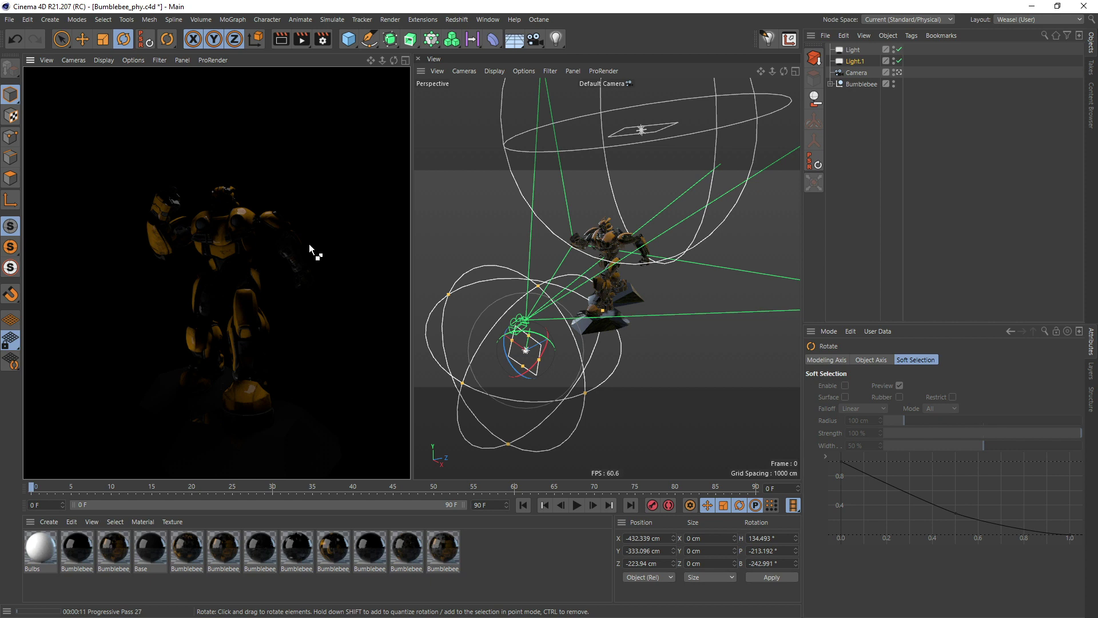
left_click(849, 153)
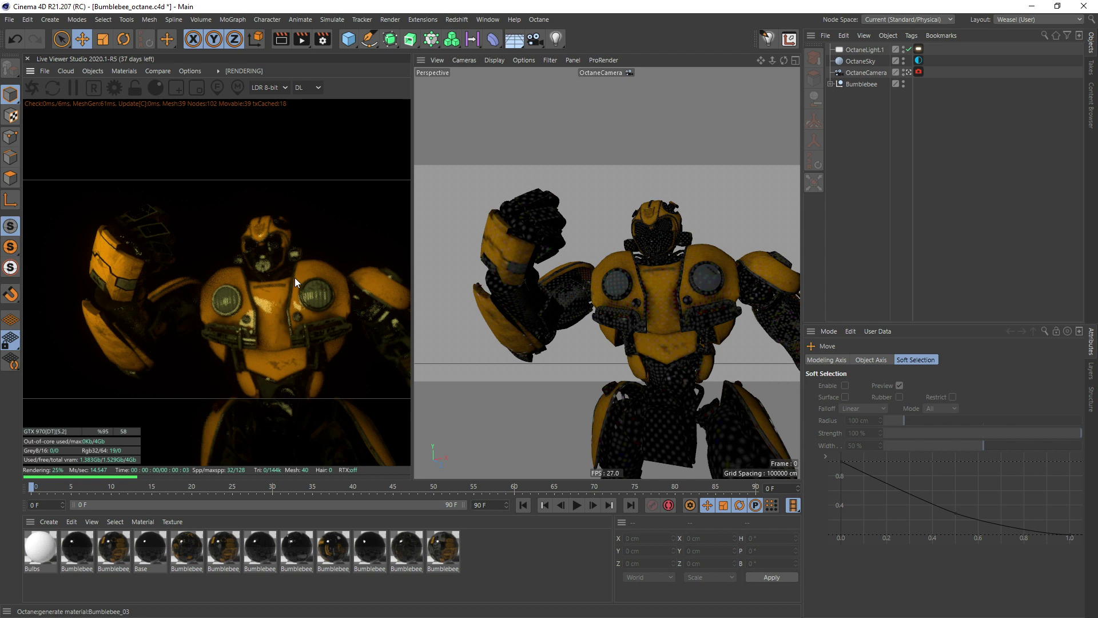
- Reposition OctaneLight.1 with the Lighting Tool in Specular Placement mode so its highlight falls on the robot's raised forearm
left_click(865, 50)
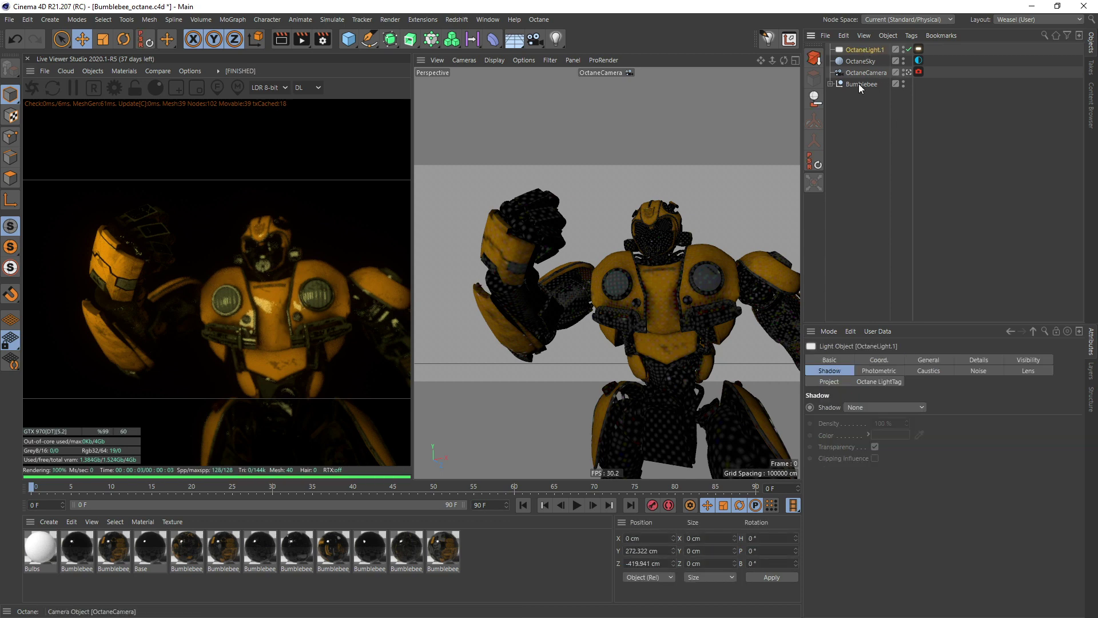
left_click(768, 38)
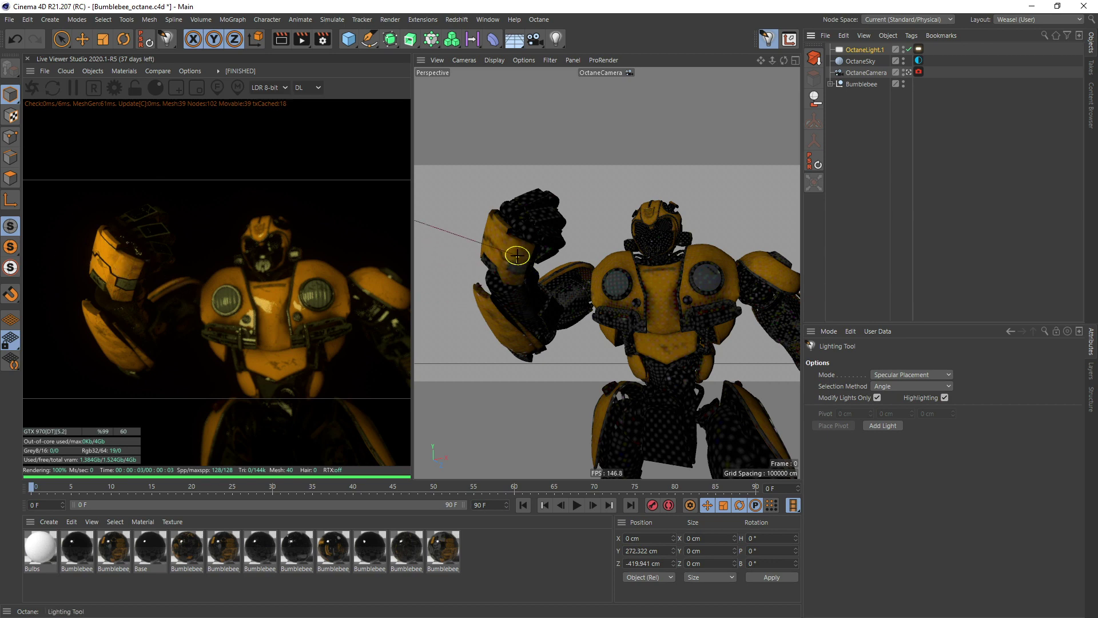
left_click_drag(517, 255, 525, 252)
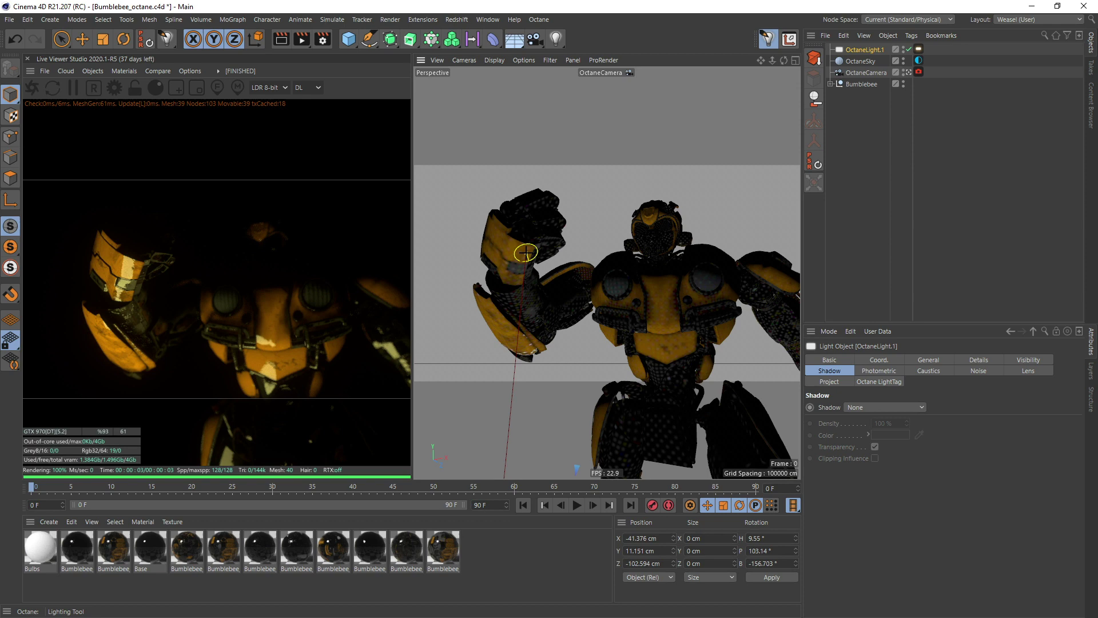
left_click_drag(525, 253, 520, 254)
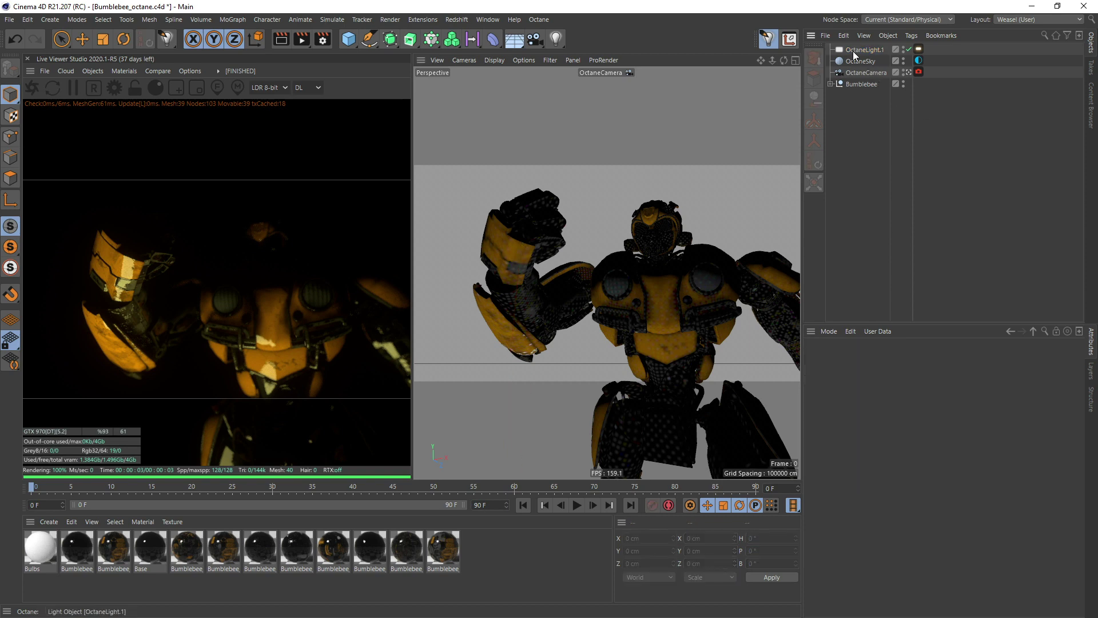
- Duplicate OctaneLight.1 and set the copy's light colour to blue with a hue of 214° and about 64% saturation
left_click_drag(858, 53, 864, 64, "ctrl")
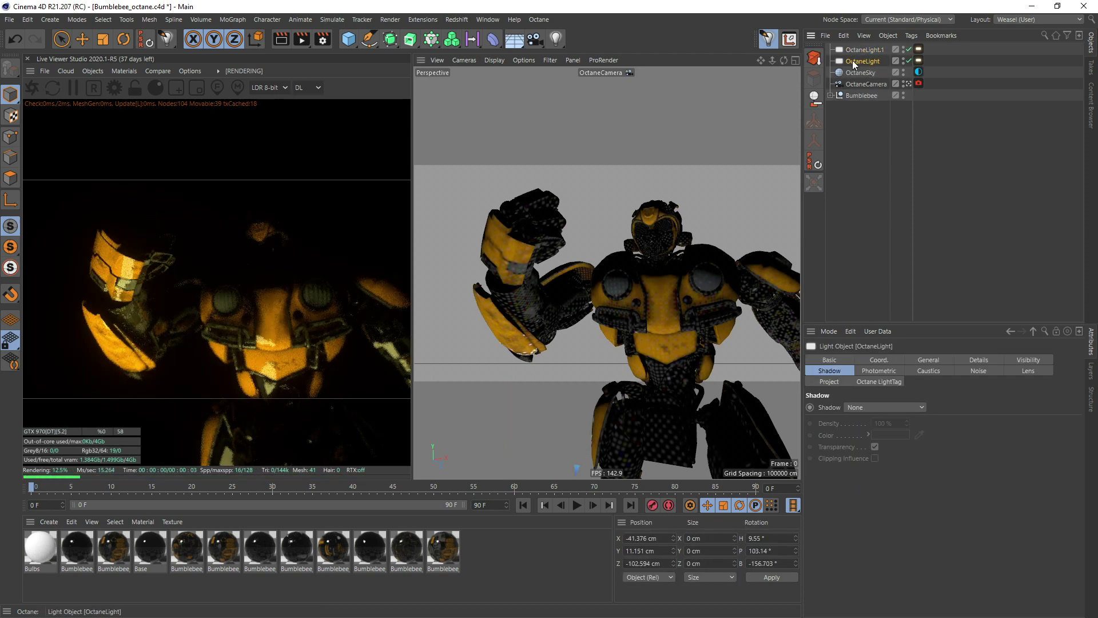
left_click(919, 60)
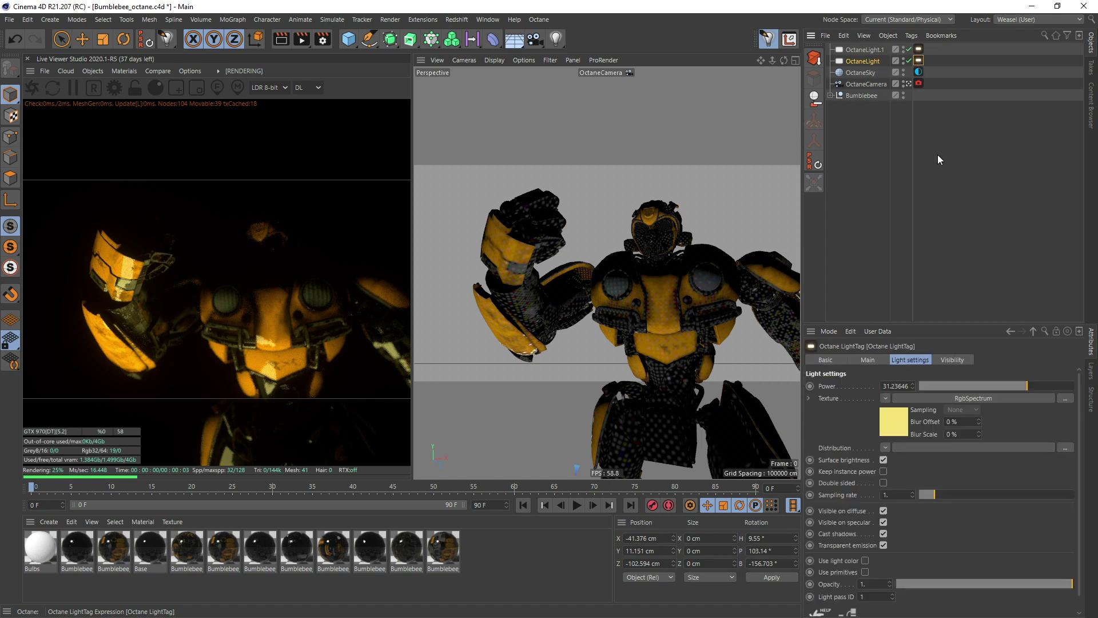
left_click(896, 424)
mouse_move(986, 415)
left_mouse_down()
mouse_move(1005, 428)
mouse_move(1000, 414)
left_mouse_up()
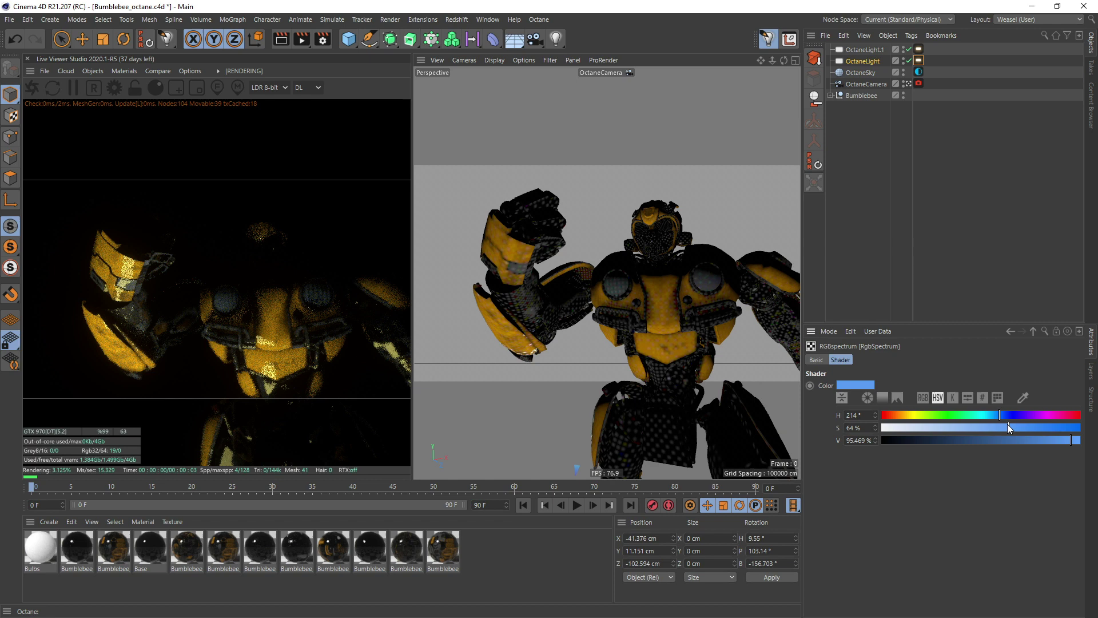
left_click(1007, 426)
- Place the blue light's specular highlight on the outer edge of the raised forearm and deselect the light
left_click(865, 61)
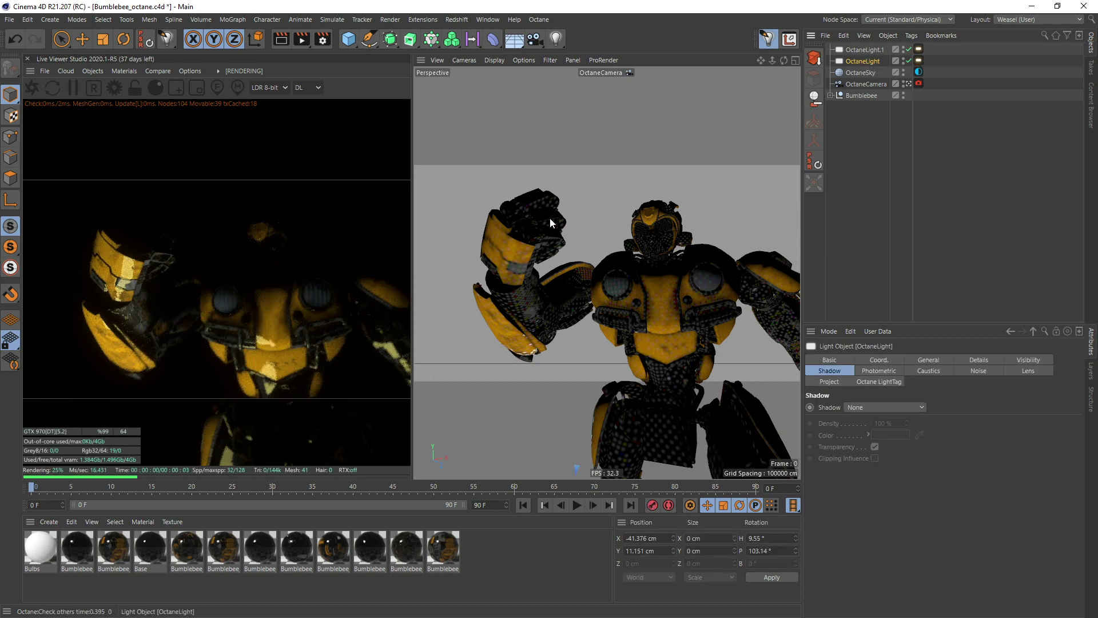
left_click(487, 233)
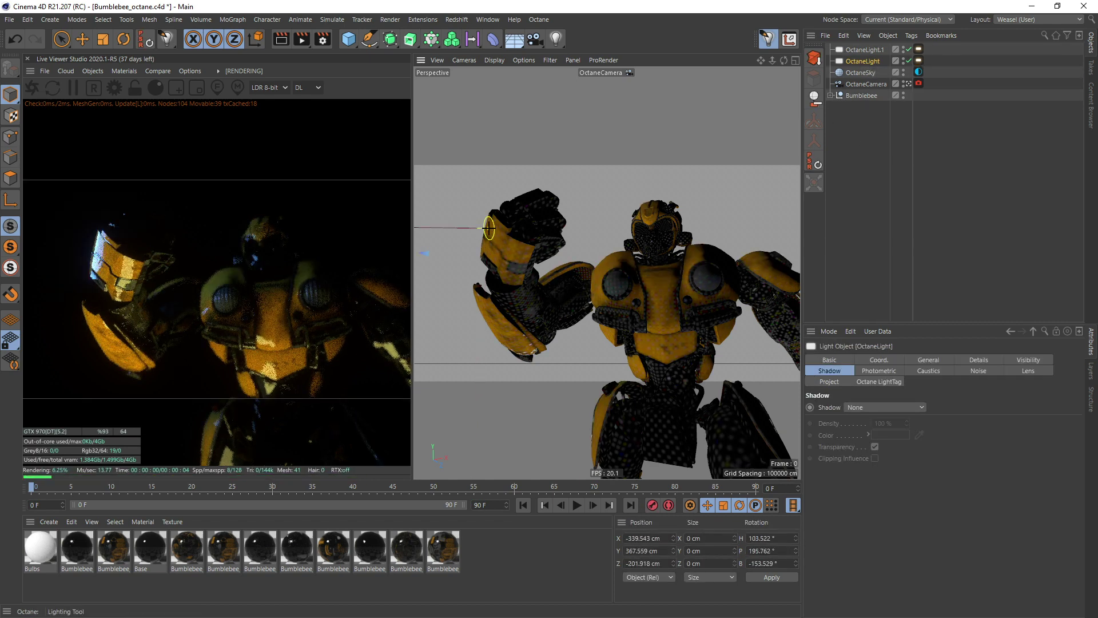
left_click(863, 167)
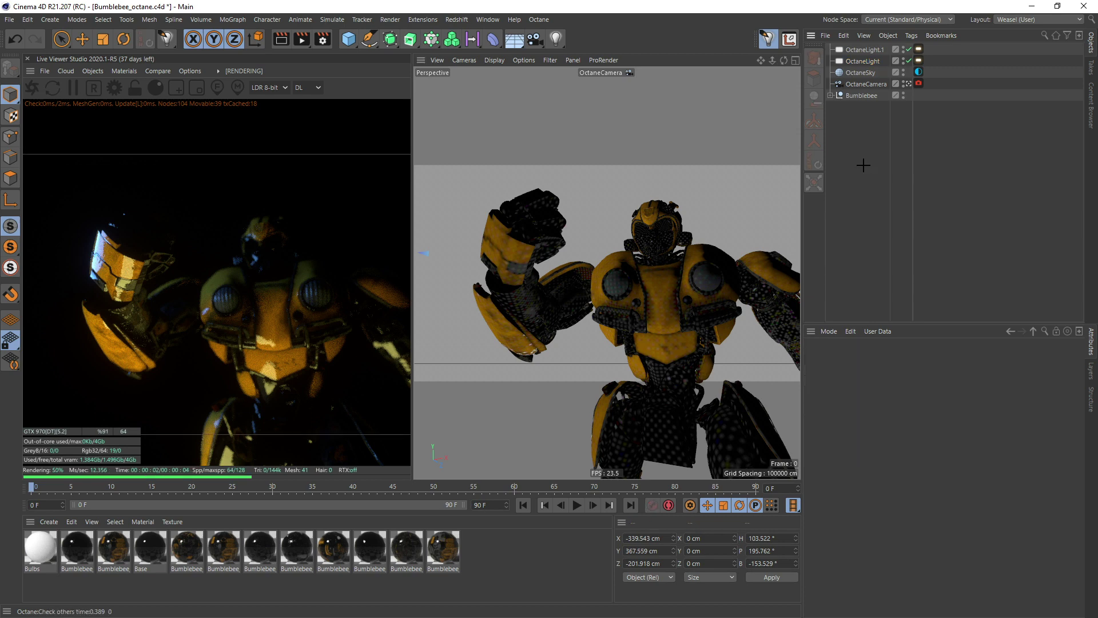